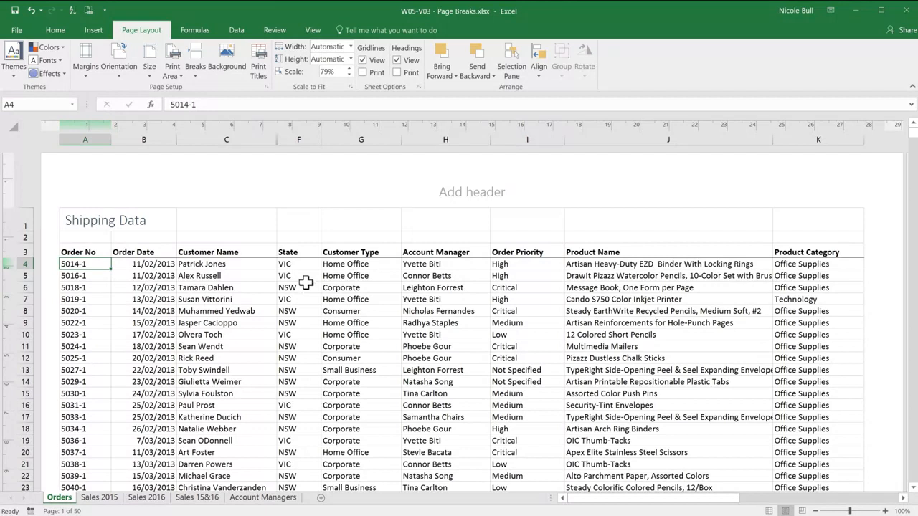
Sort the shipping data on the Orders sheet by State in ascending order.
left_click(306, 278)
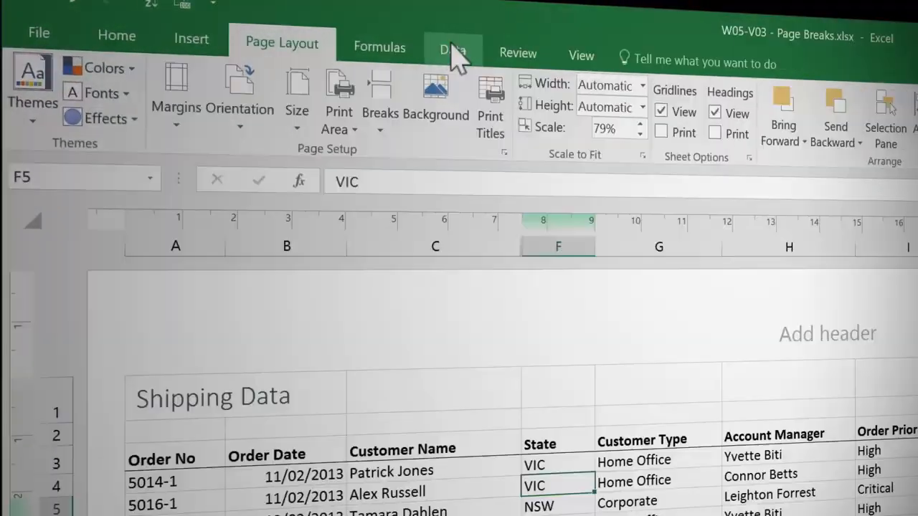
left_click(236, 30)
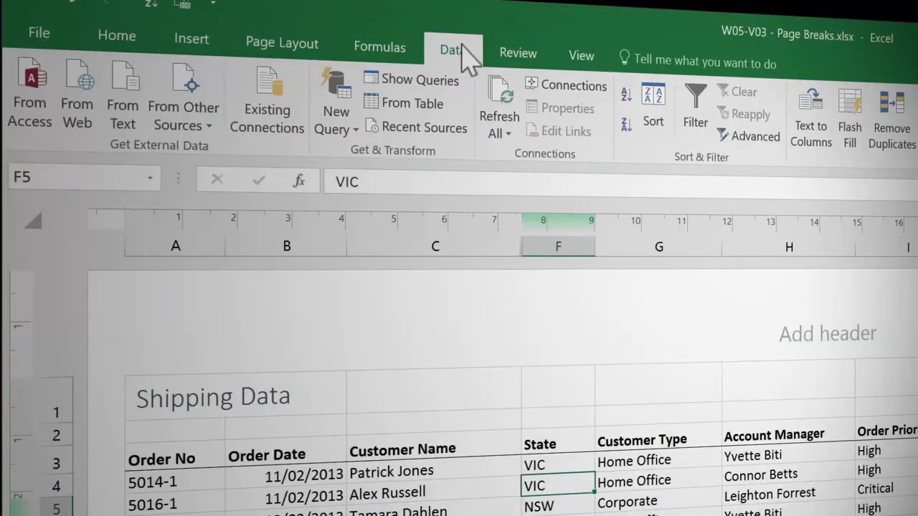
left_click(623, 92)
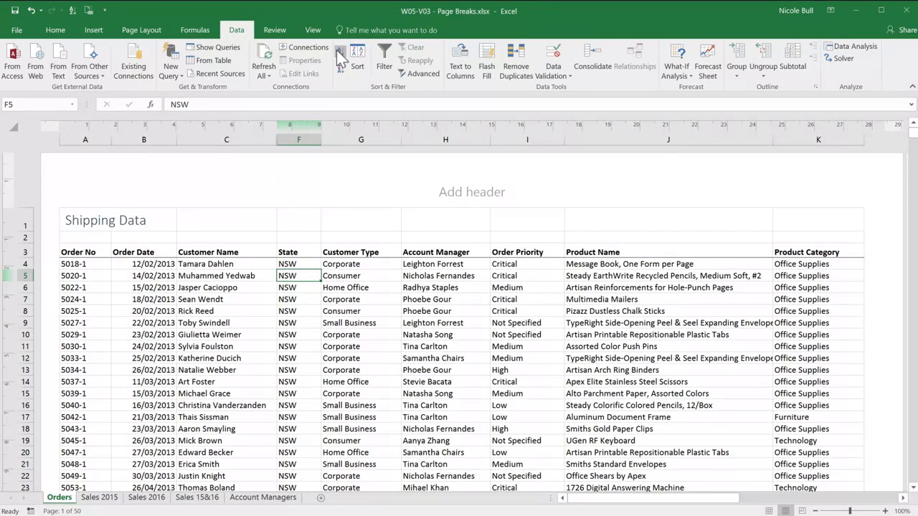
Find the first case-matching occurrence of "VIC" in the sheet and close the search.
key("ctrl+f")
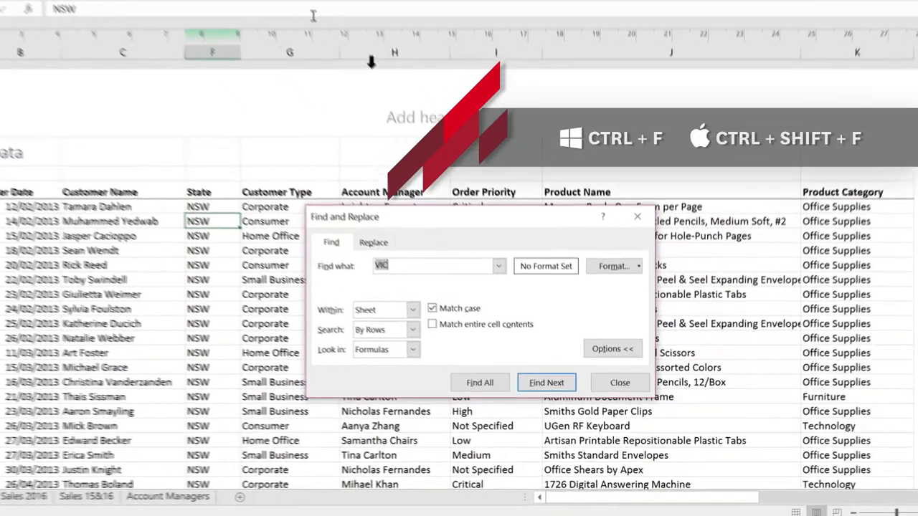
left_click(407, 264)
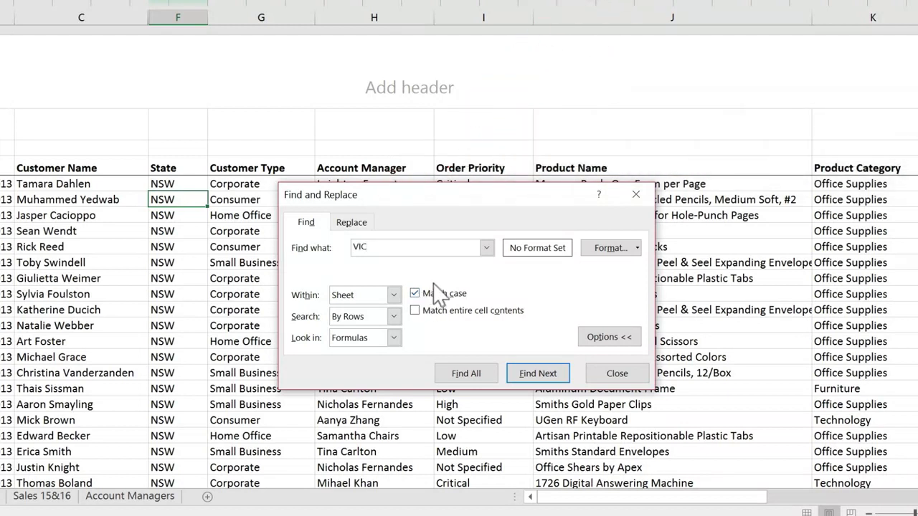
left_click(533, 373)
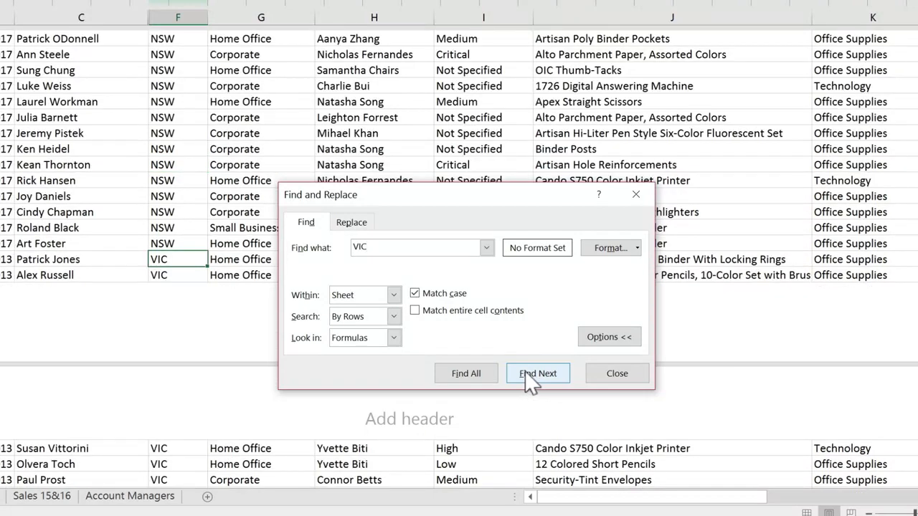
left_click(613, 376)
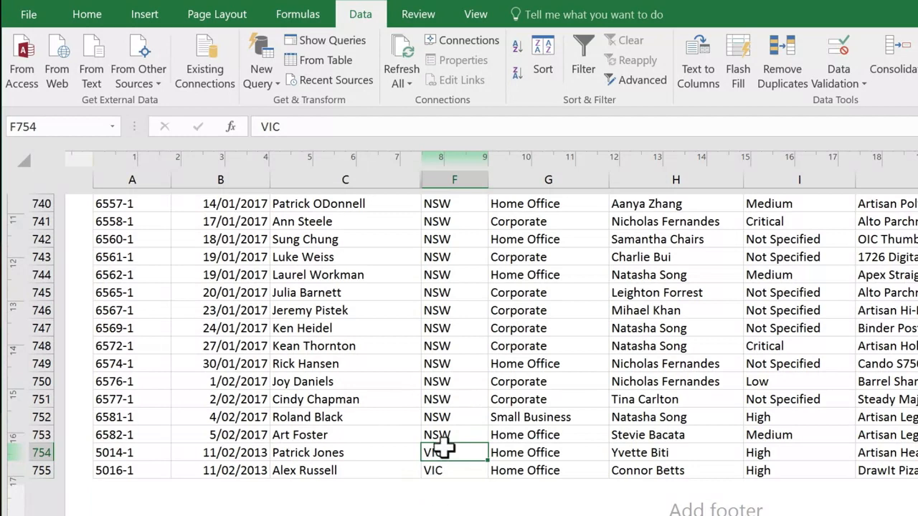
Insert a page break above row 754, where the VIC orders begin.
left_click(162, 452)
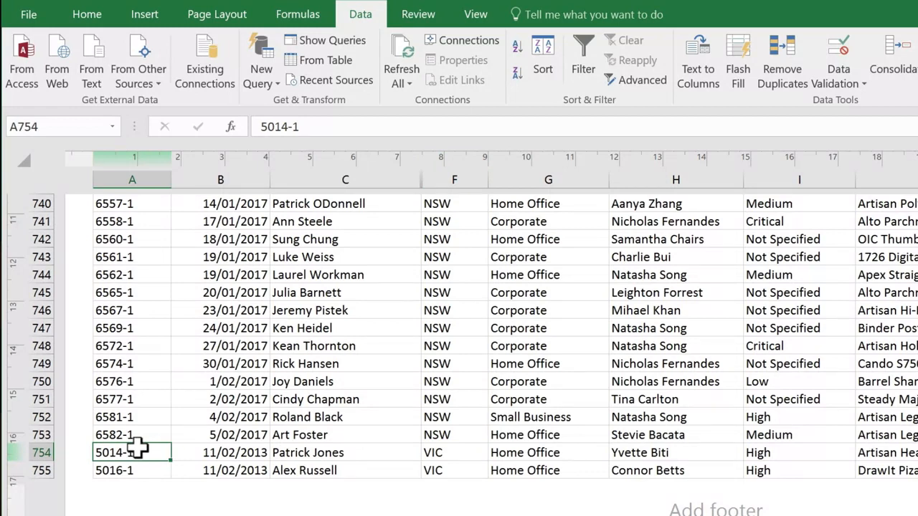
left_click(222, 20)
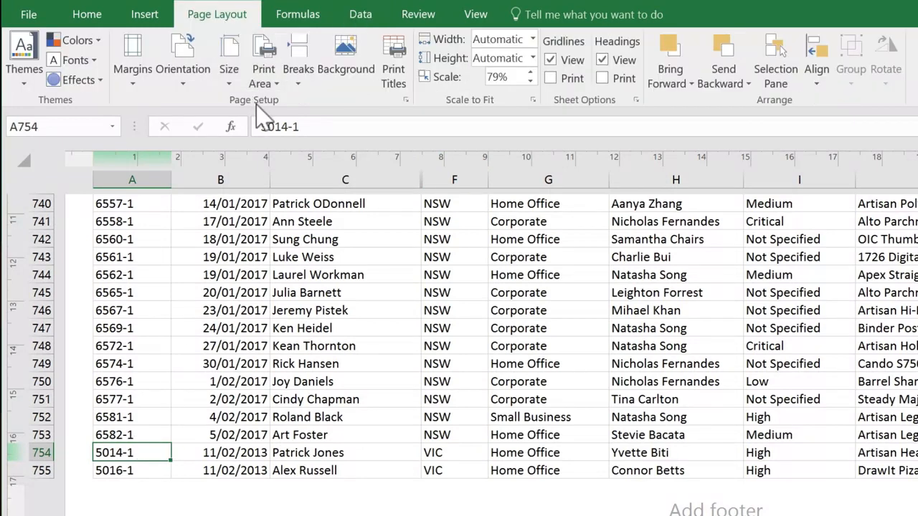
left_click(304, 86)
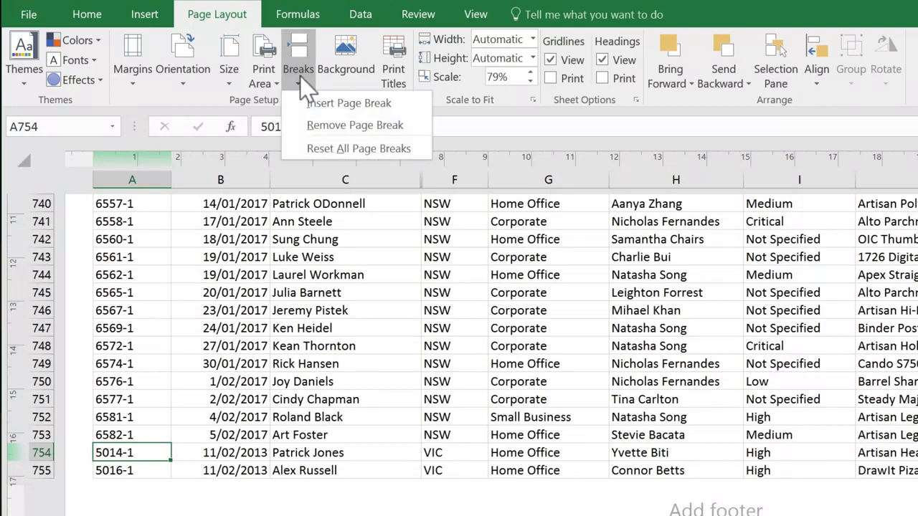
left_click(357, 108)
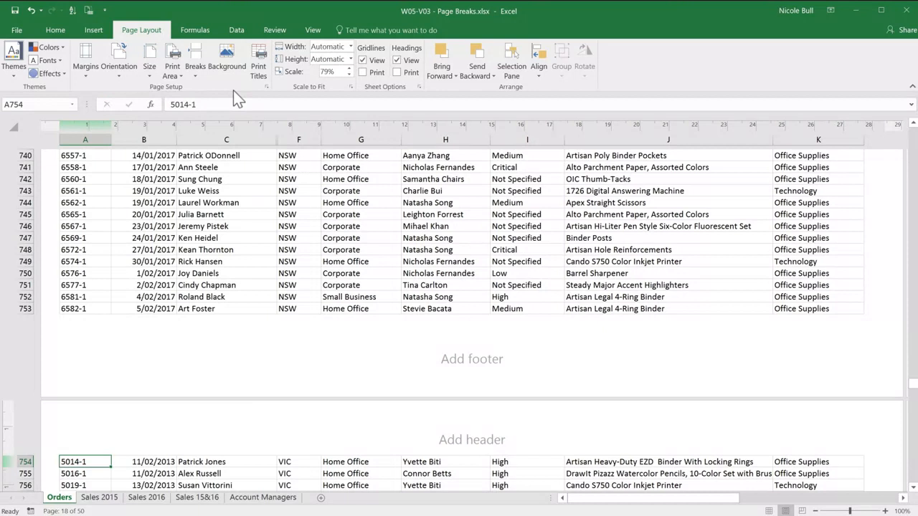
Remove the manual page break above row 754.
left_click(199, 79)
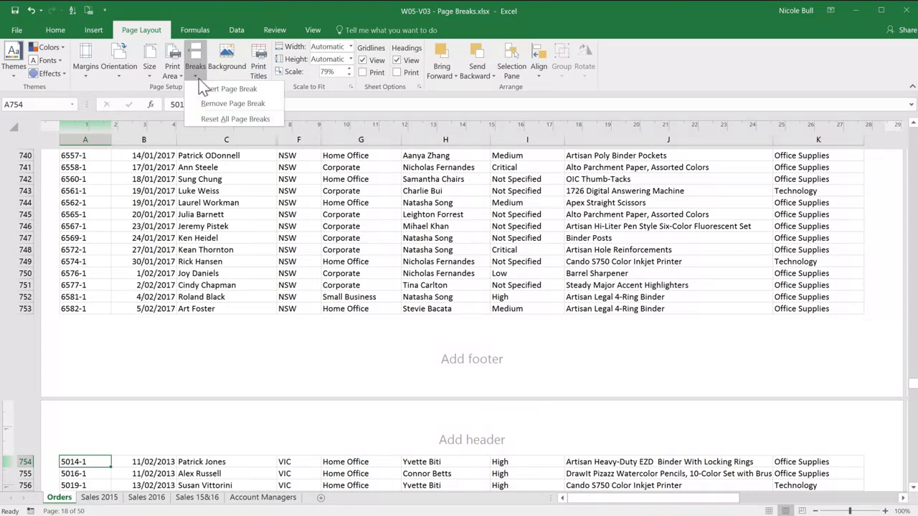
left_click(212, 103)
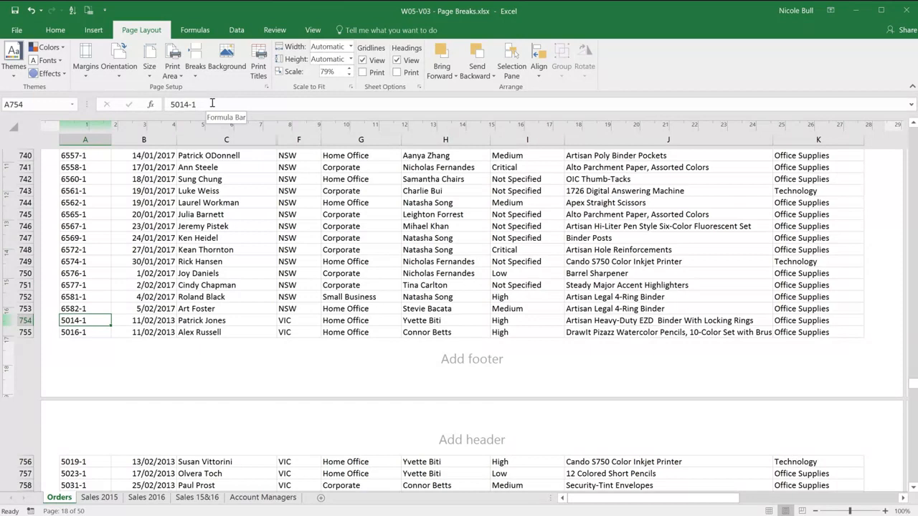
Sort the shipping data by the Total column from largest to smallest.
key("ctrl+Home")
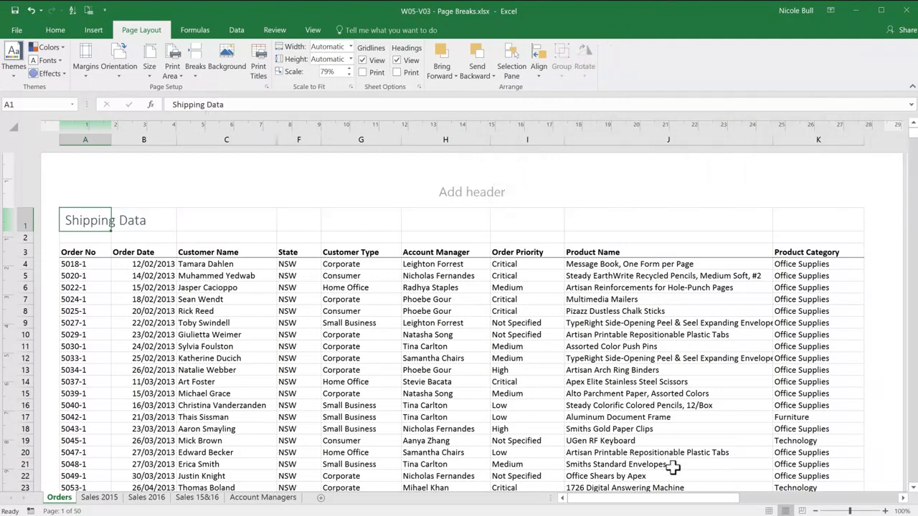
left_click_drag(674, 499, 848, 505)
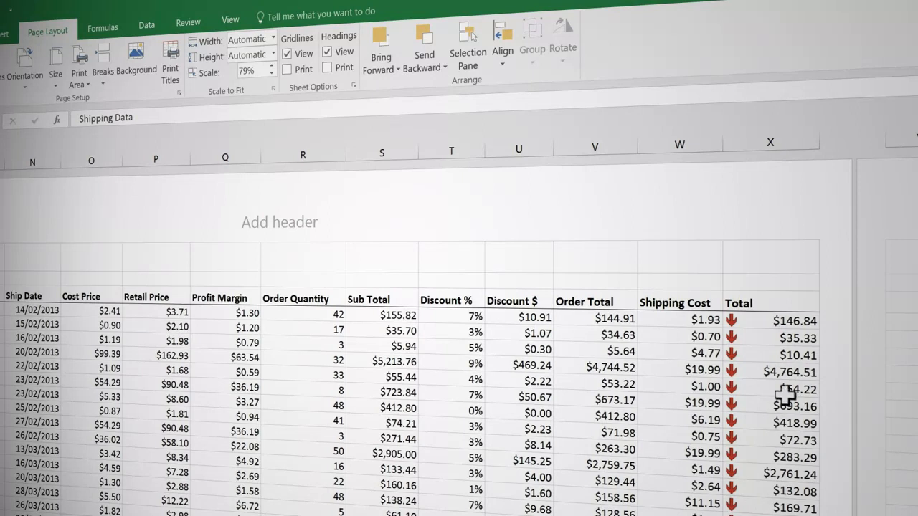
left_click(780, 342)
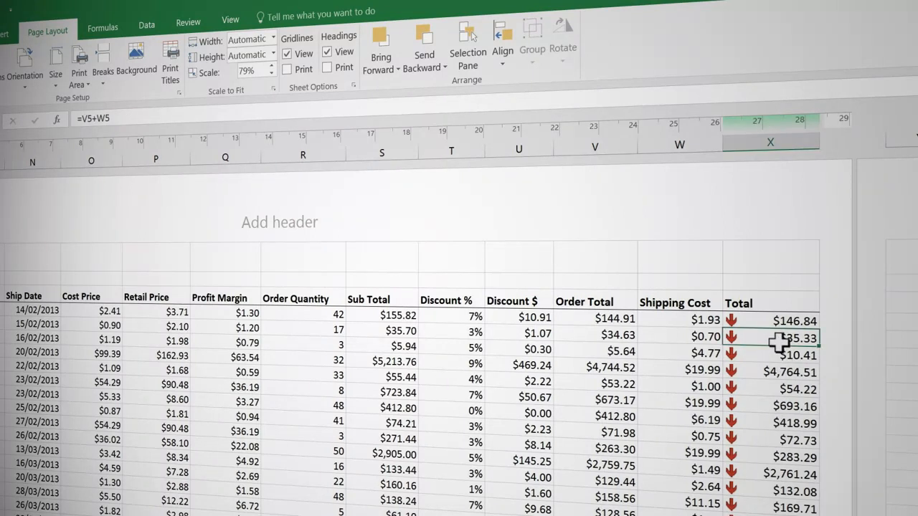
left_click(147, 27)
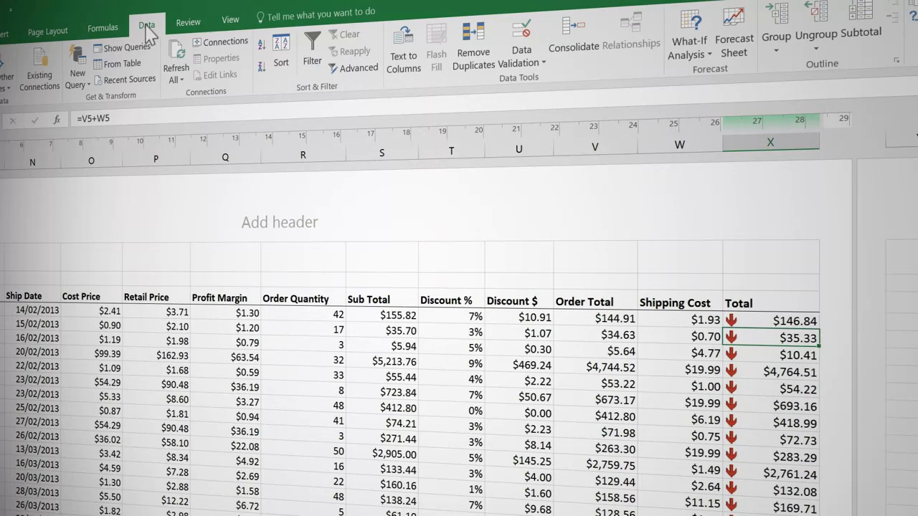
left_click(262, 68)
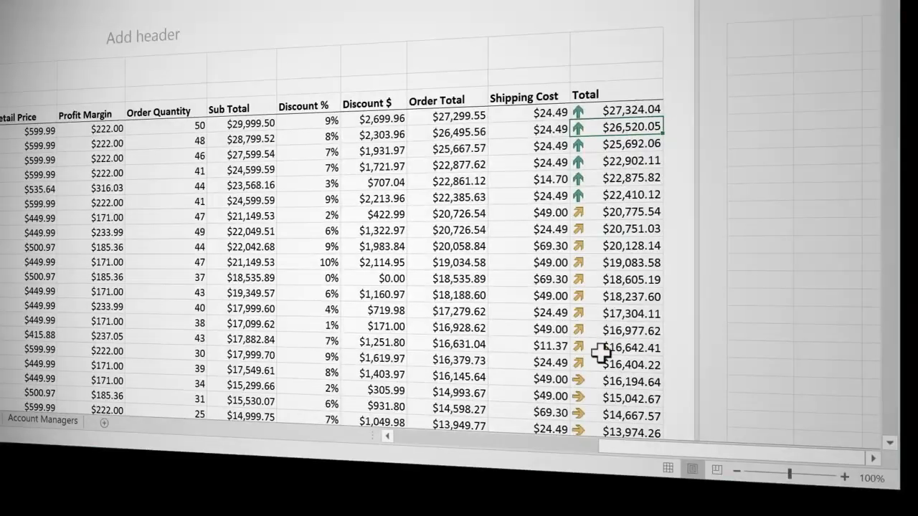
Switch to Page Break Preview and set horizontal page breaks below rows 9 and 19, where the Total icons change.
left_click(717, 471)
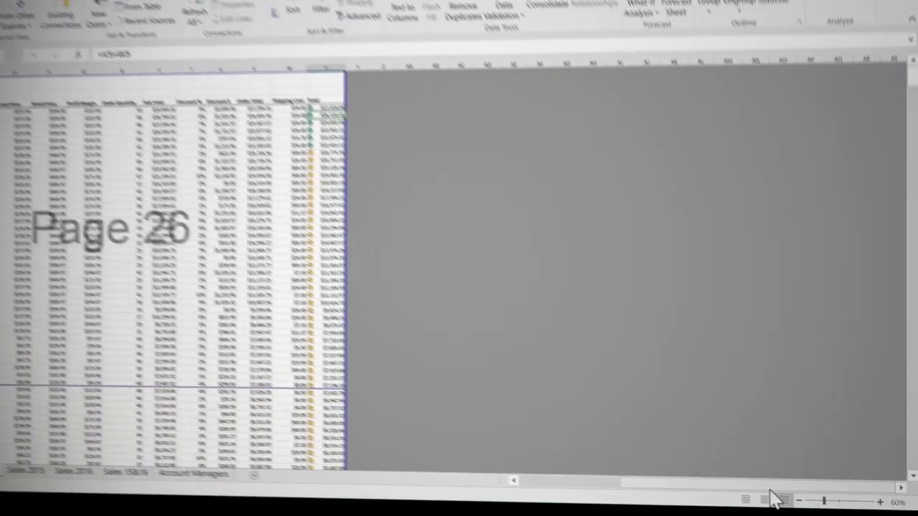
left_click_drag(760, 494, 735, 504)
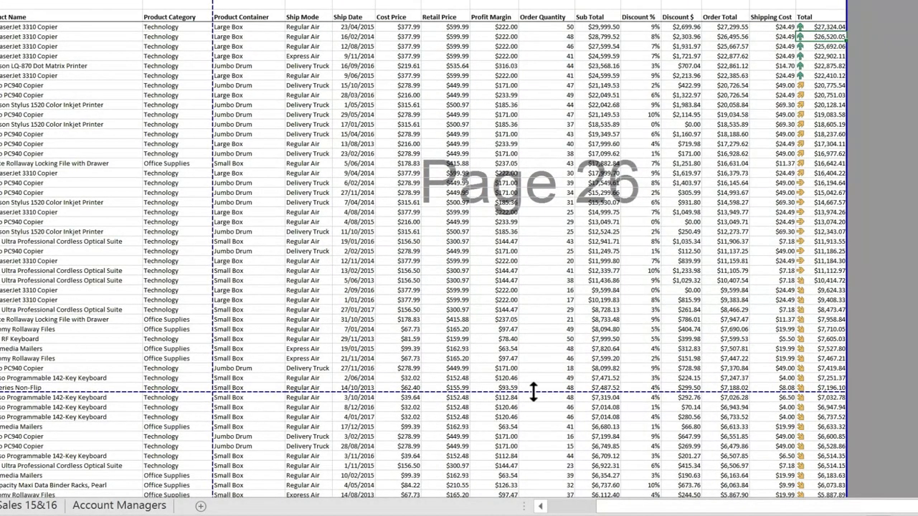
left_click_drag(534, 391, 567, 78)
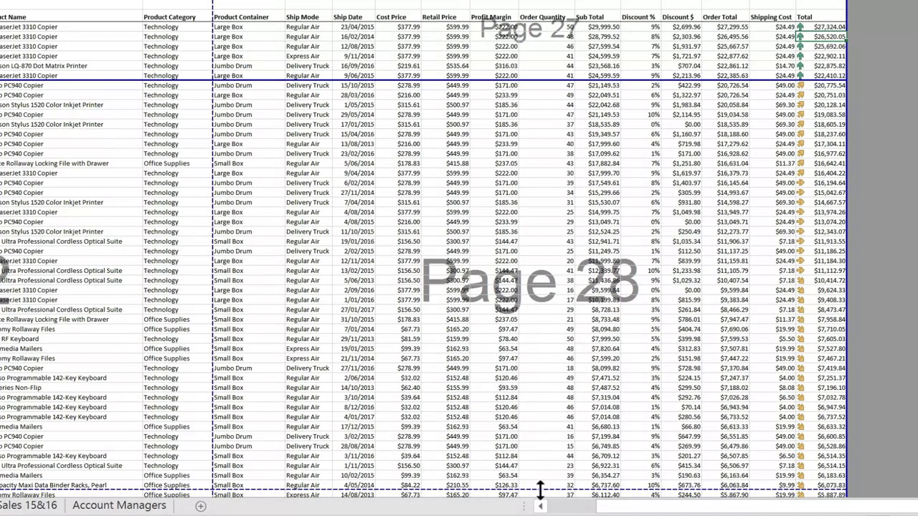
scroll(540, 485, "down", 2)
left_click_drag(558, 170, 561, 132)
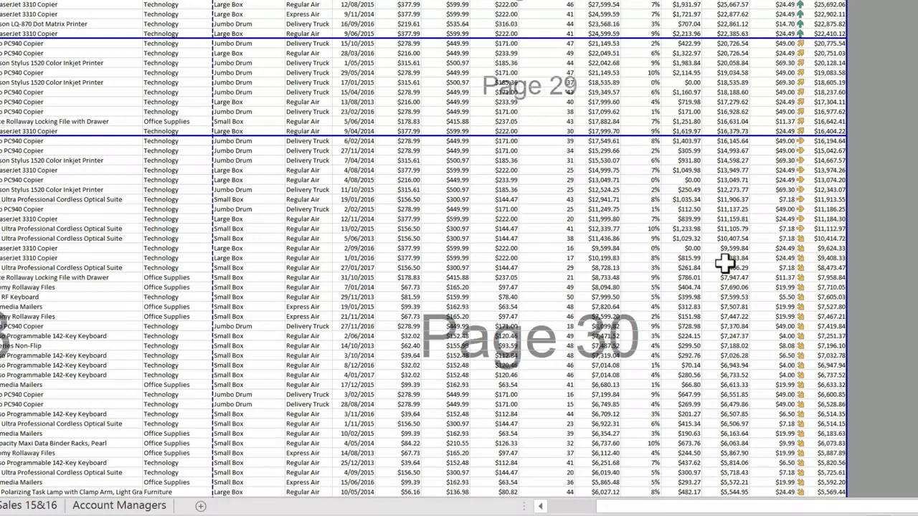
Move the following horizontal page breaks to below rows 29 and 56 to match the next Total icon groups.
scroll(726, 262, "down", 2)
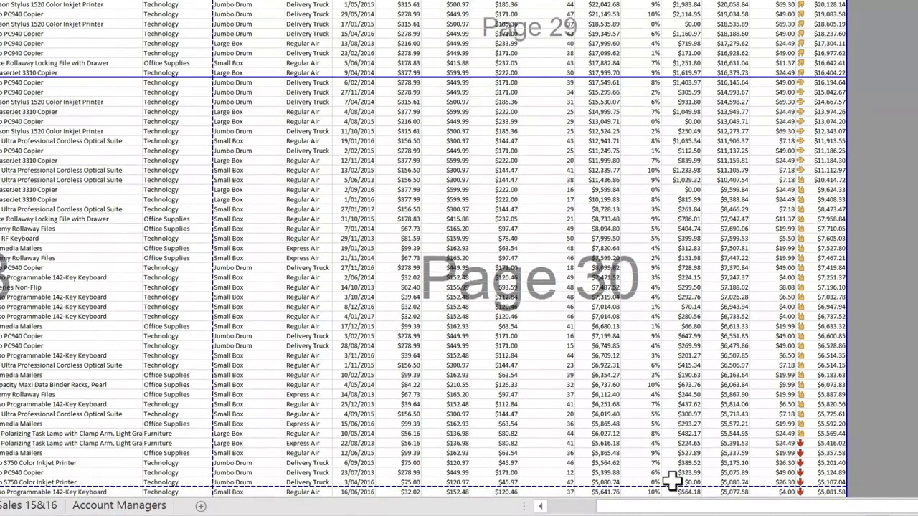
left_click_drag(673, 482, 679, 175)
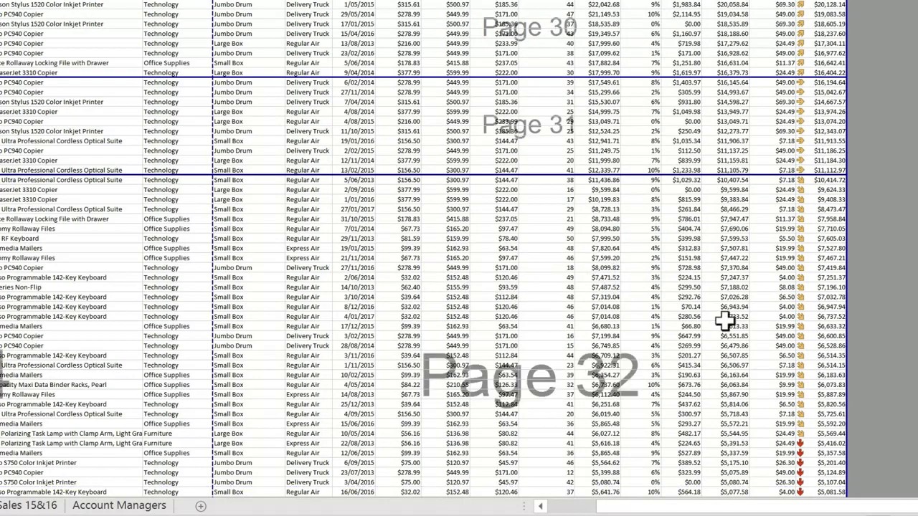
scroll(725, 321, "up", 1)
scroll(725, 322, "down", 2)
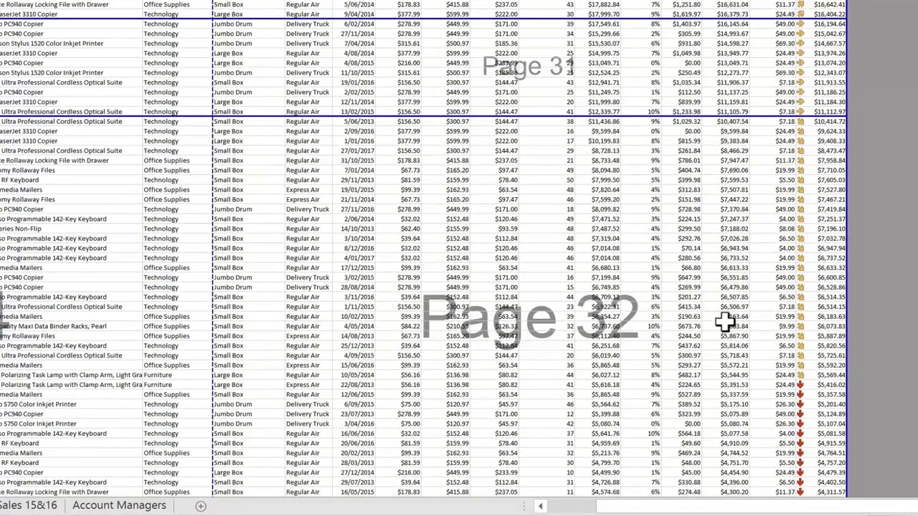
left_click_drag(708, 466, 717, 321)
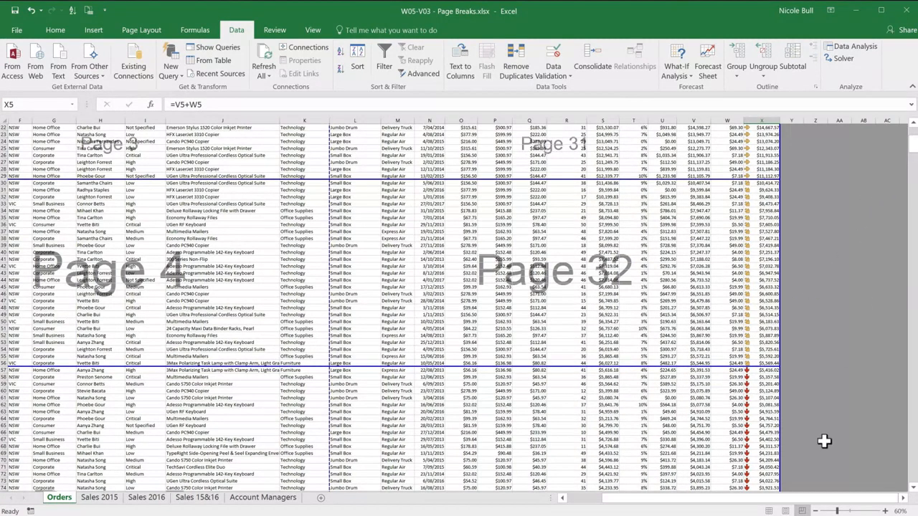
Return to Page Layout view and check how the first groups of Total values are divided across pages.
left_click(785, 510)
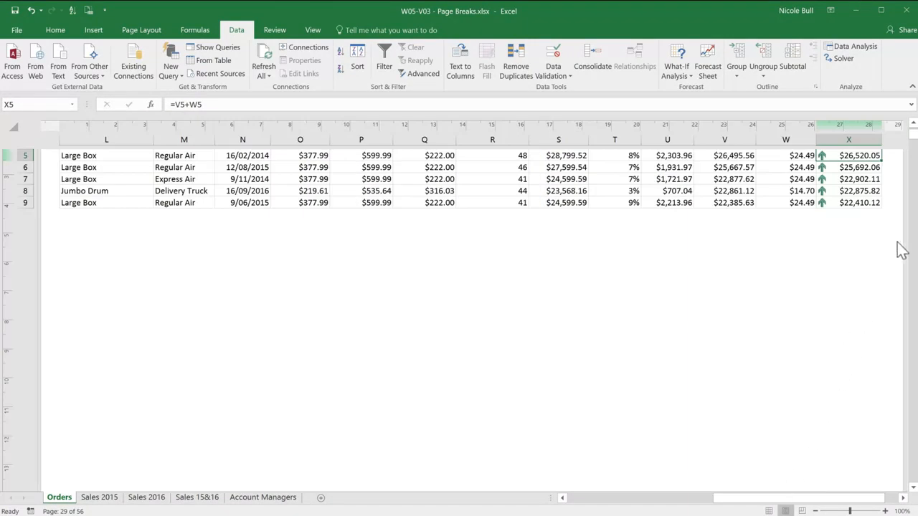
left_click_drag(913, 137, 913, 129)
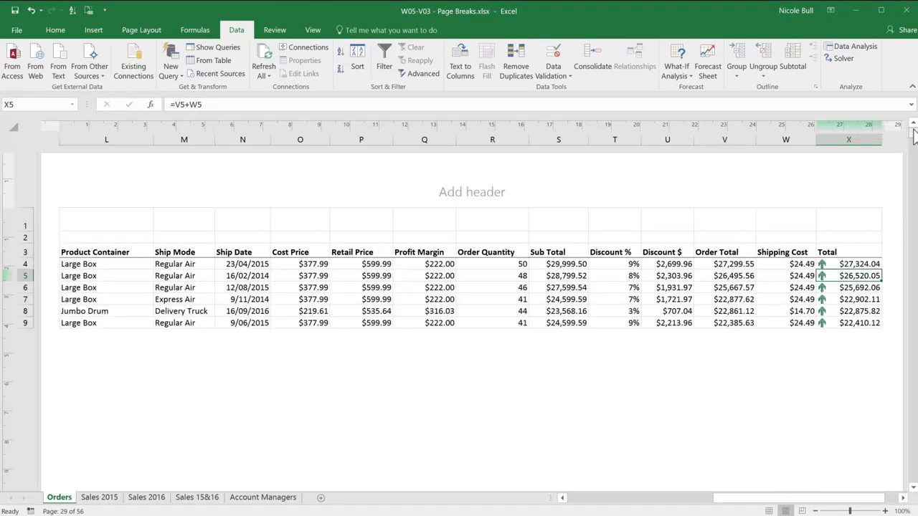
key("Page_Down")
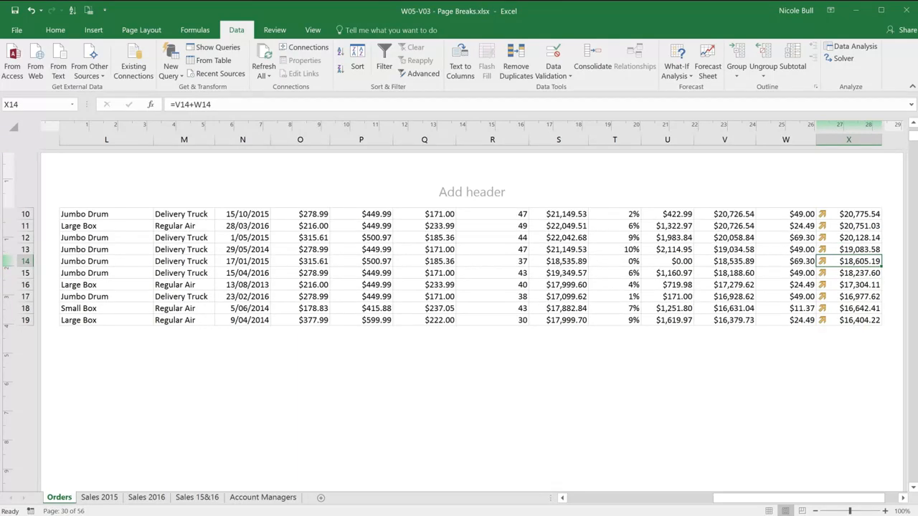
key("Page_Down")
key("Page_Up")
key("Page_Up")
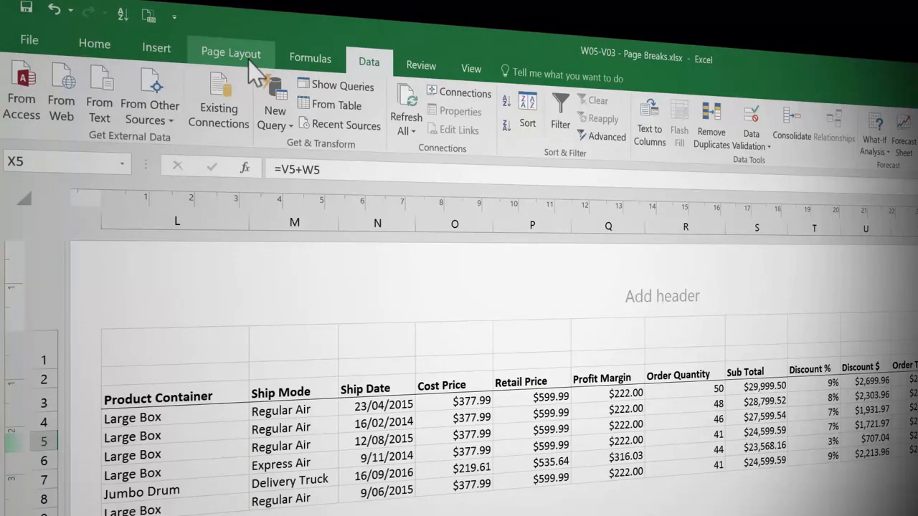
Reset all page breaks on the Orders sheet.
left_click(249, 65)
left_click(323, 132)
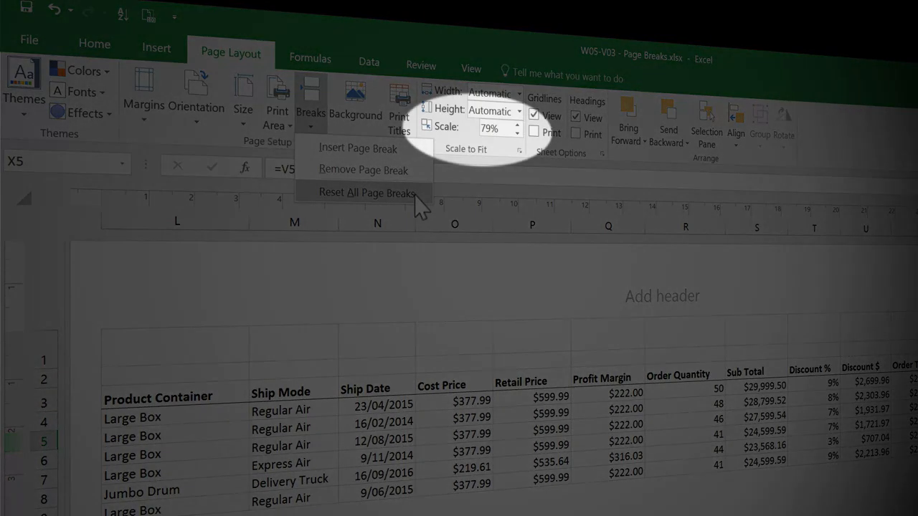
left_click(368, 193)
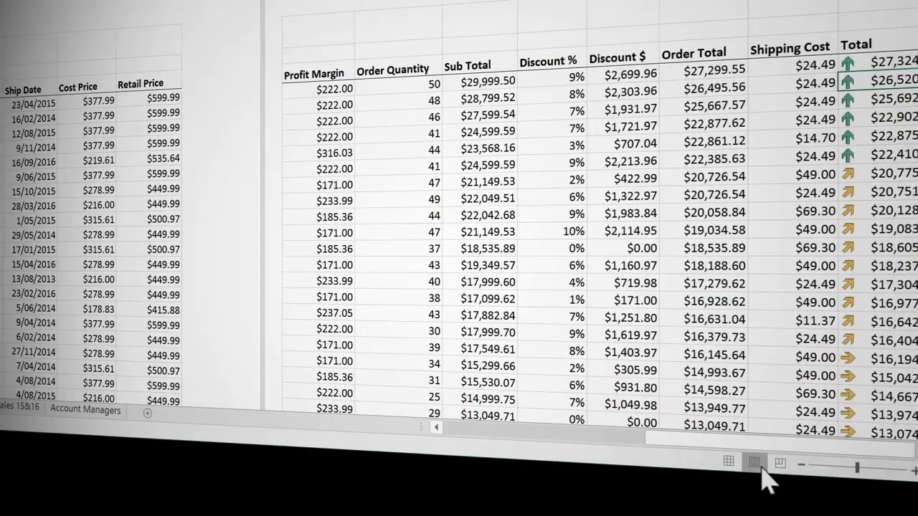
In Page Break Preview, move the vertical page break after column P out past column X.
left_click(780, 464)
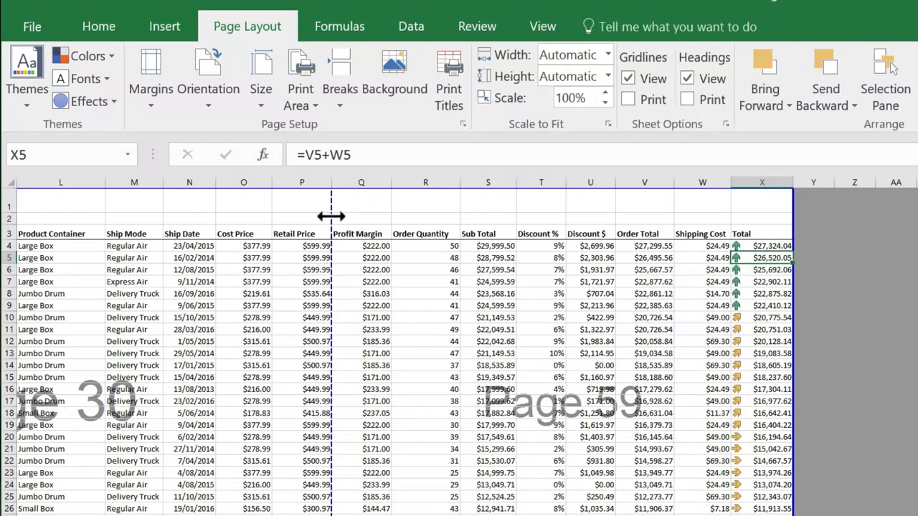
left_click_drag(331, 216, 803, 255)
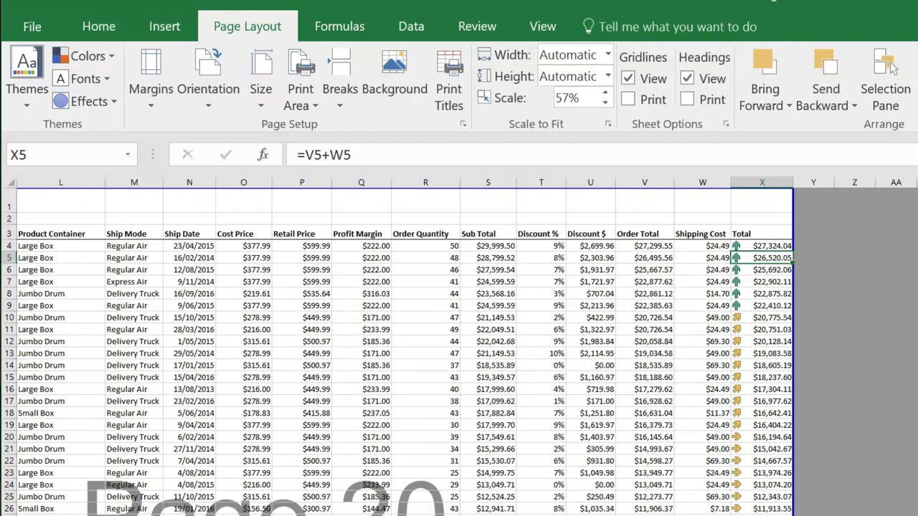
scroll(459, 351, "left", 5)
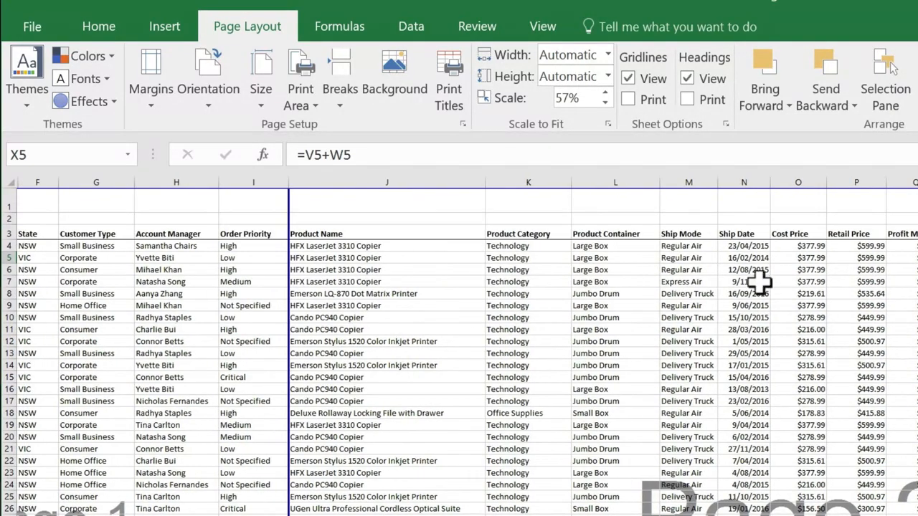